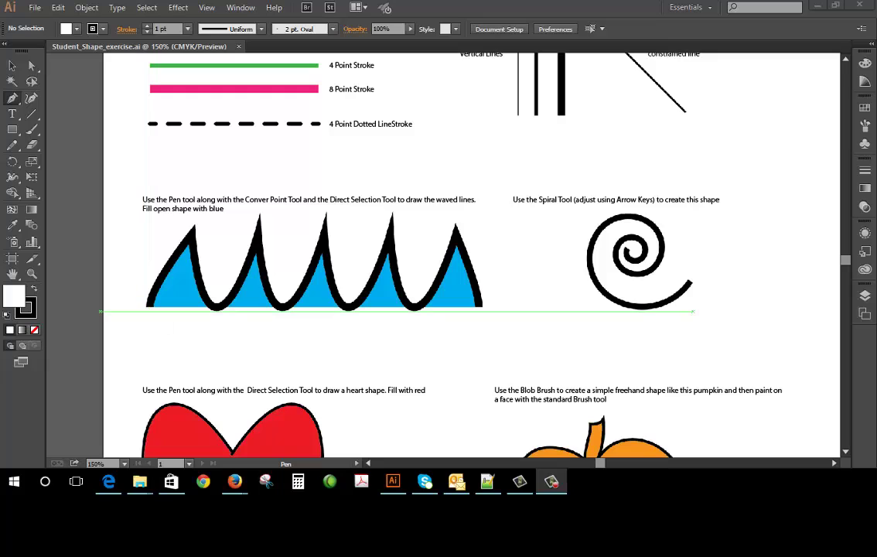
- Show the Layers panel beside the artboard with F7
key(F7)
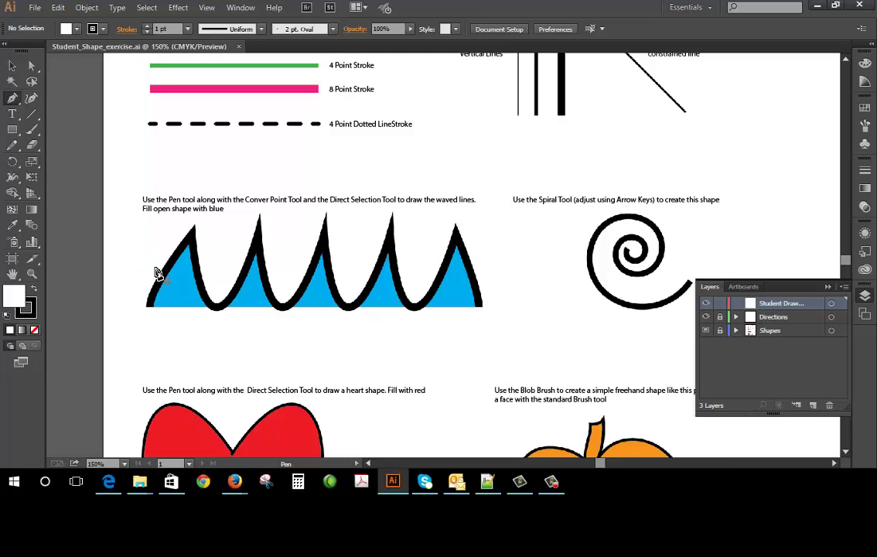
- Set a smooth first anchor at the wave's bottom-left corner, pulling out its curve handles
drag(146, 305, 148, 277)
drag(148, 277, 155, 282)
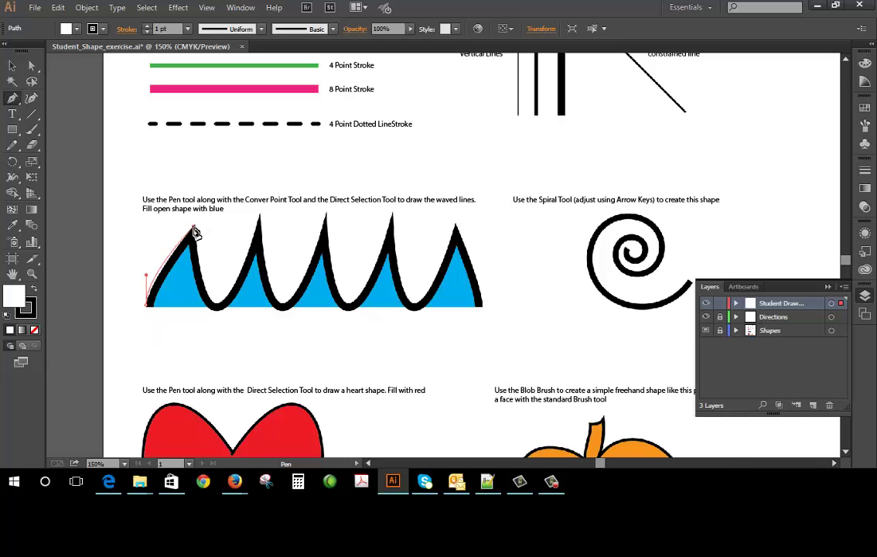
- Add anchors at the first peak, second peak and following trough, curving the first descent
click(194, 228)
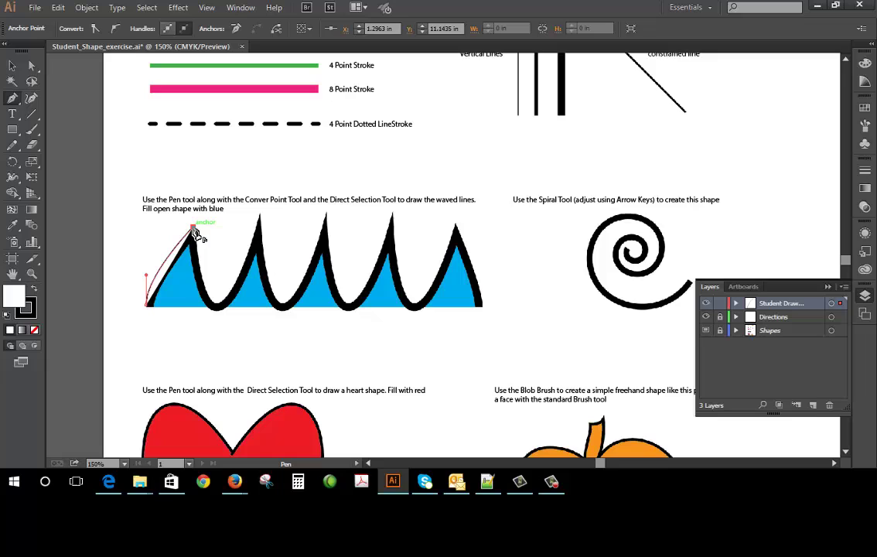
drag(194, 229, 239, 310)
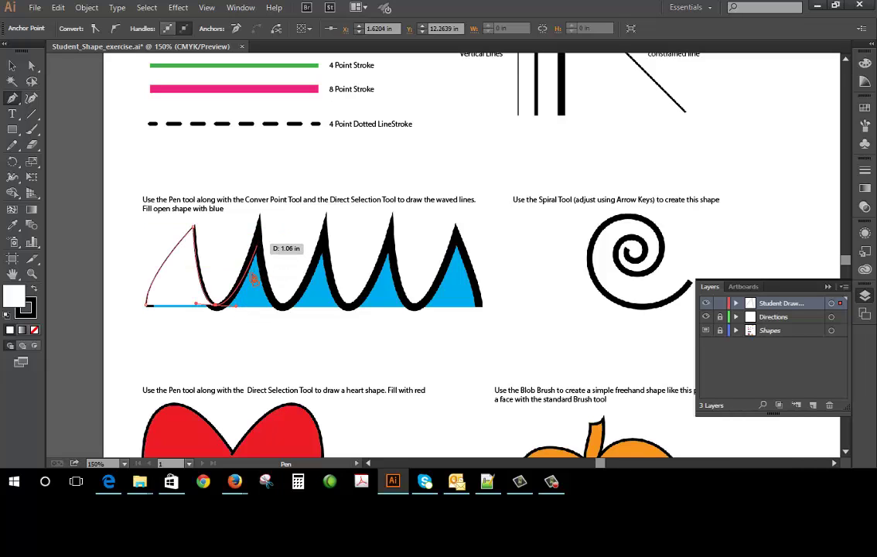
click(260, 224)
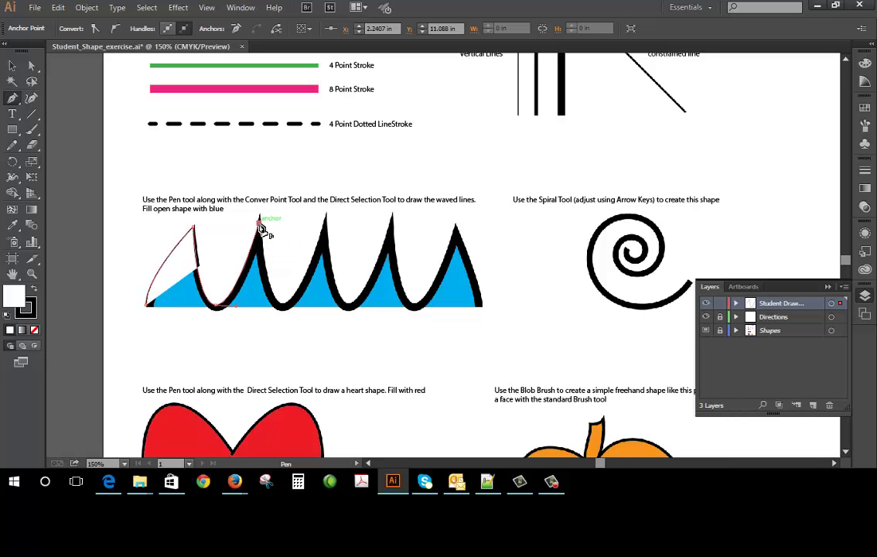
click(284, 307)
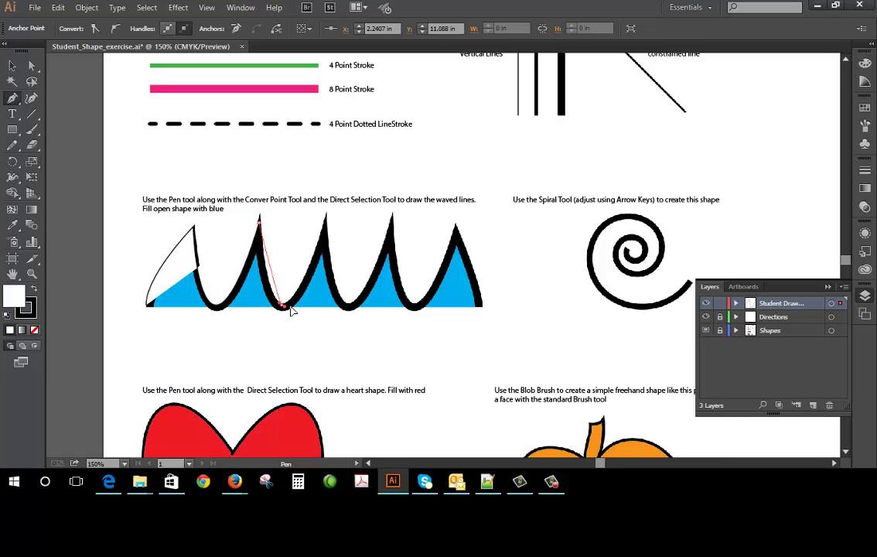
- Add anchors over the third, fourth and last peaks with curved troughs, ending at the bottom-right corner
drag(291, 310, 311, 305)
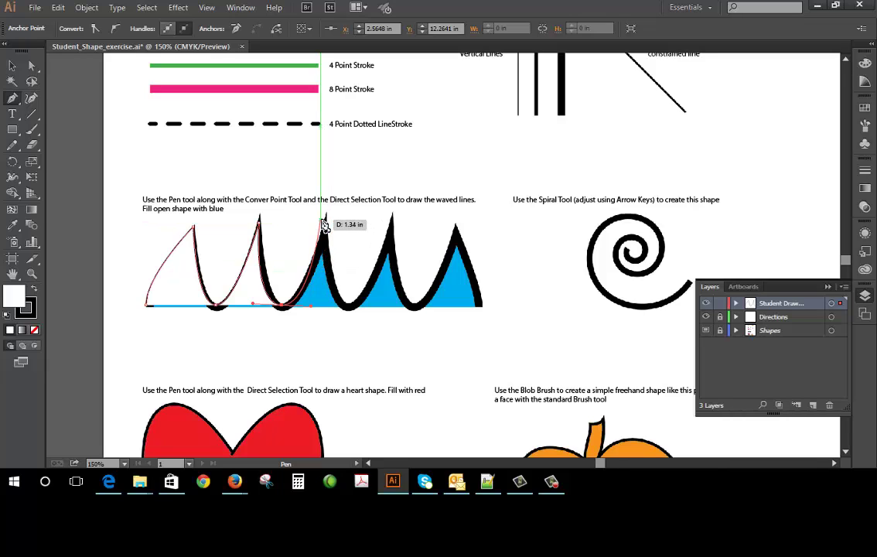
click(326, 218)
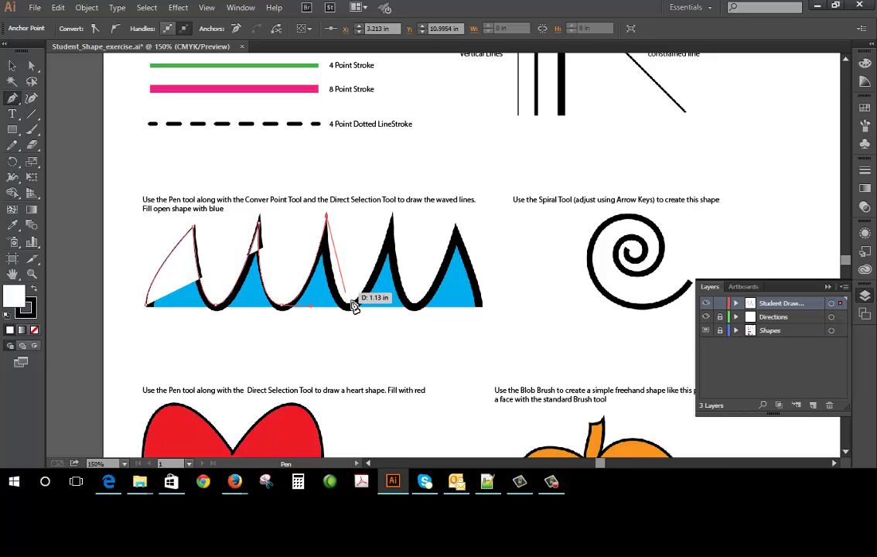
drag(350, 305, 374, 311)
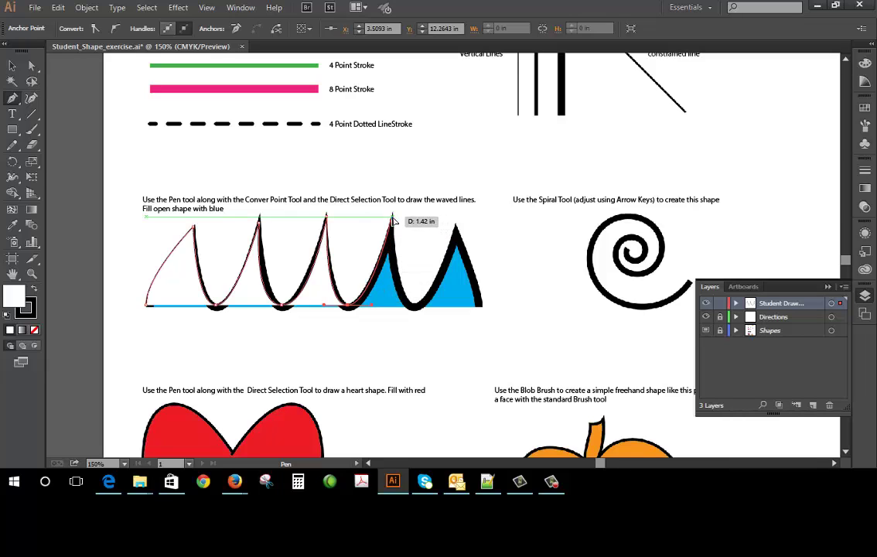
click(392, 219)
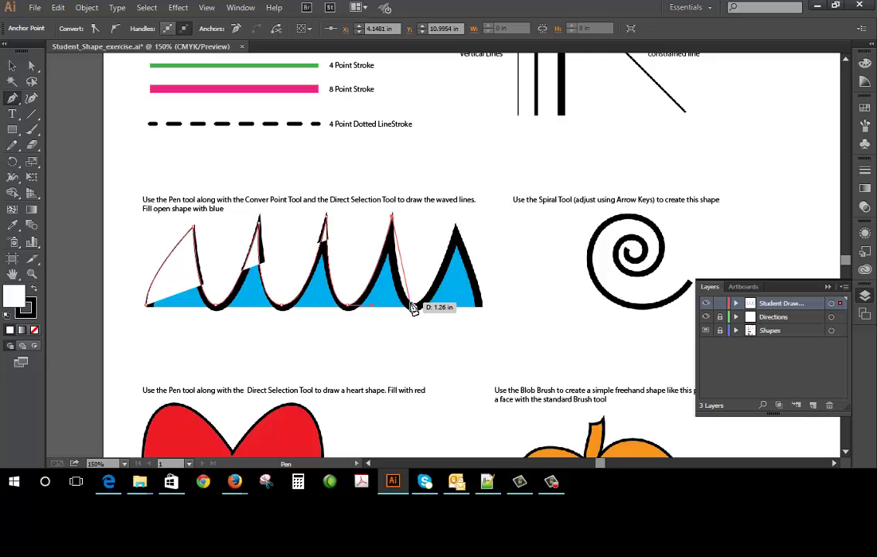
click(414, 309)
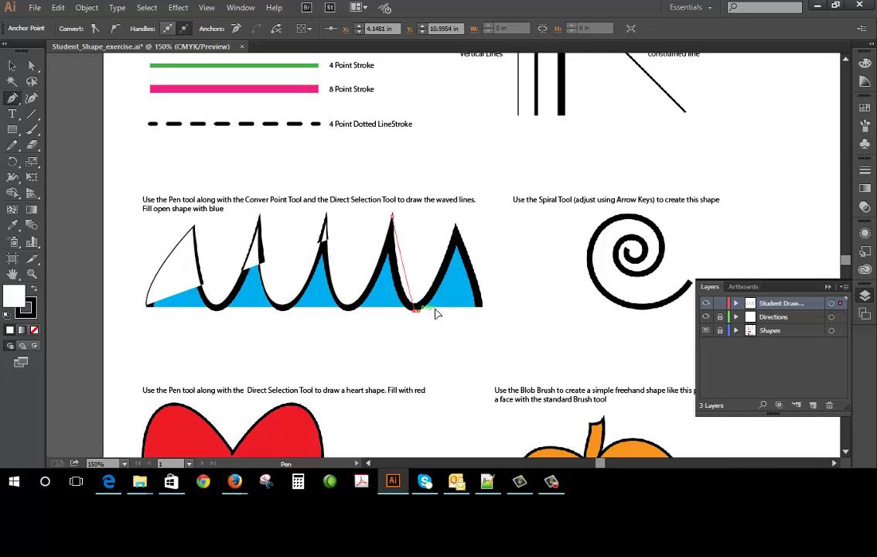
drag(435, 313, 445, 311)
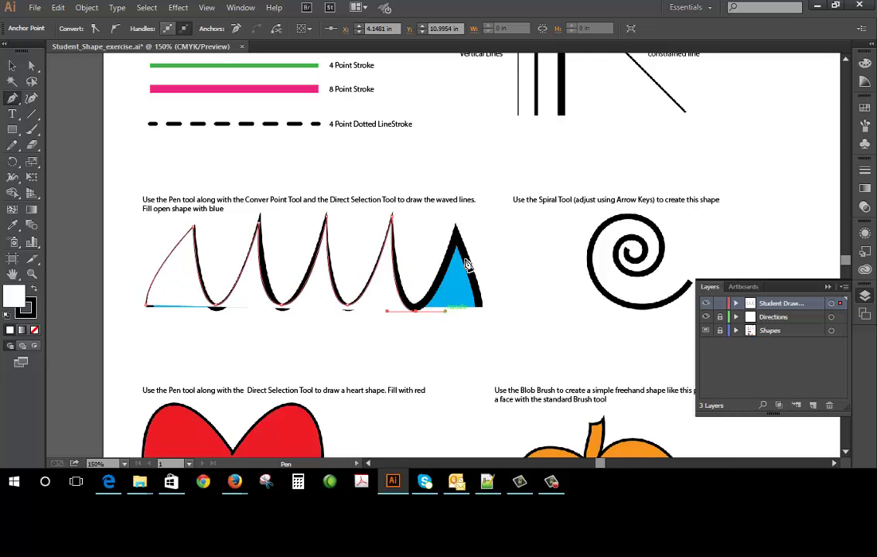
click(454, 236)
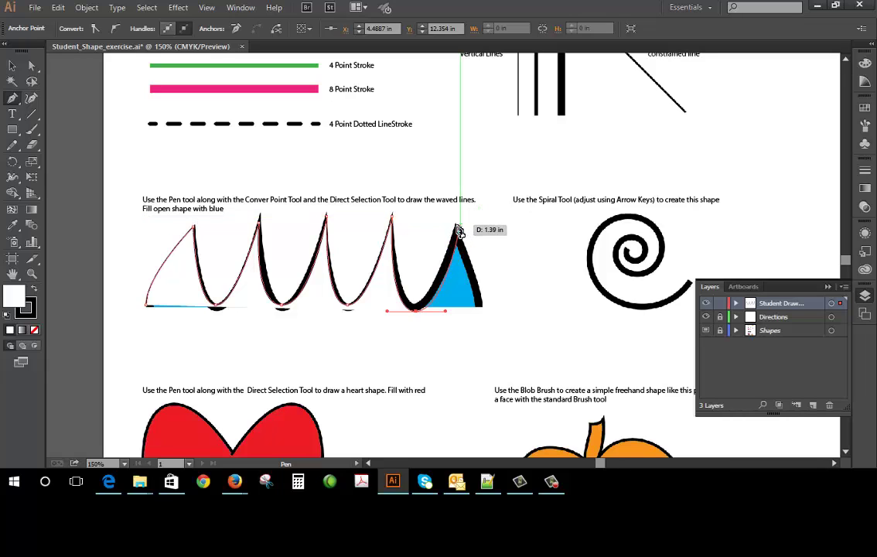
click(457, 229)
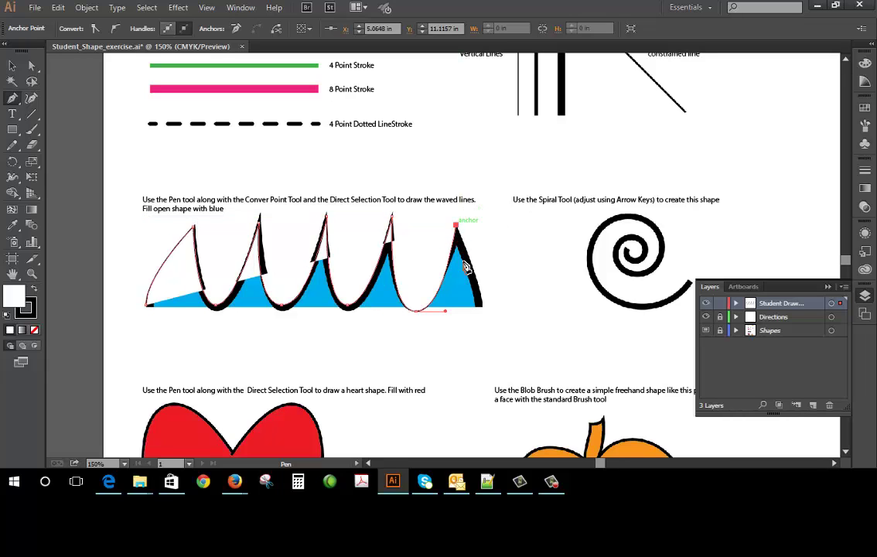
click(478, 305)
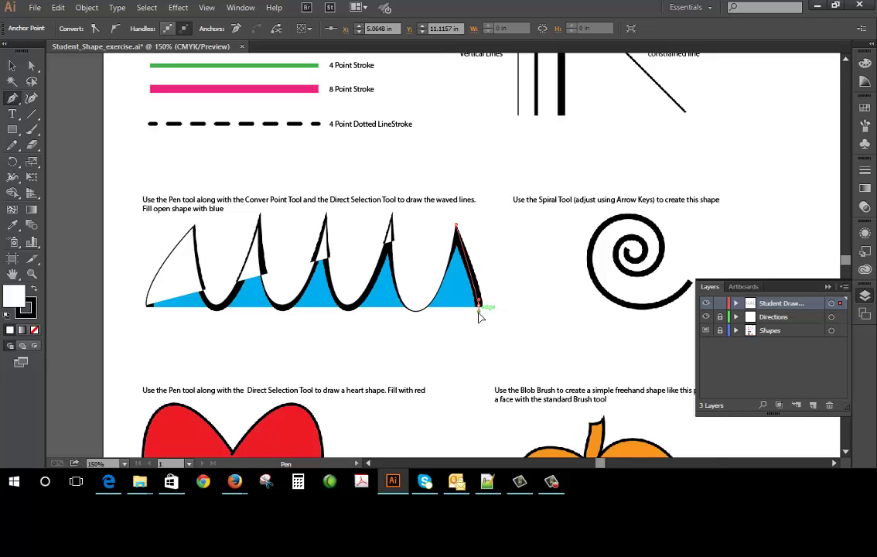
- Select the finished wave path with the Selection Tool
click(480, 318)
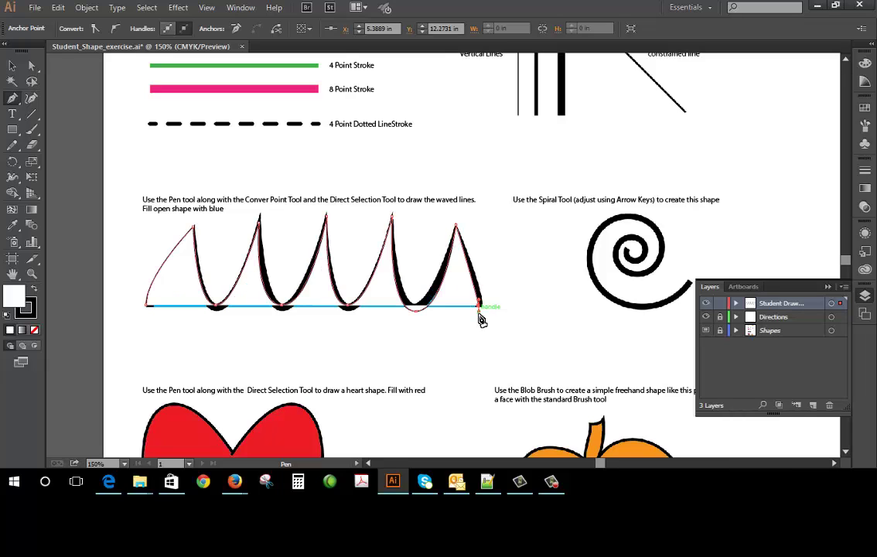
click(13, 66)
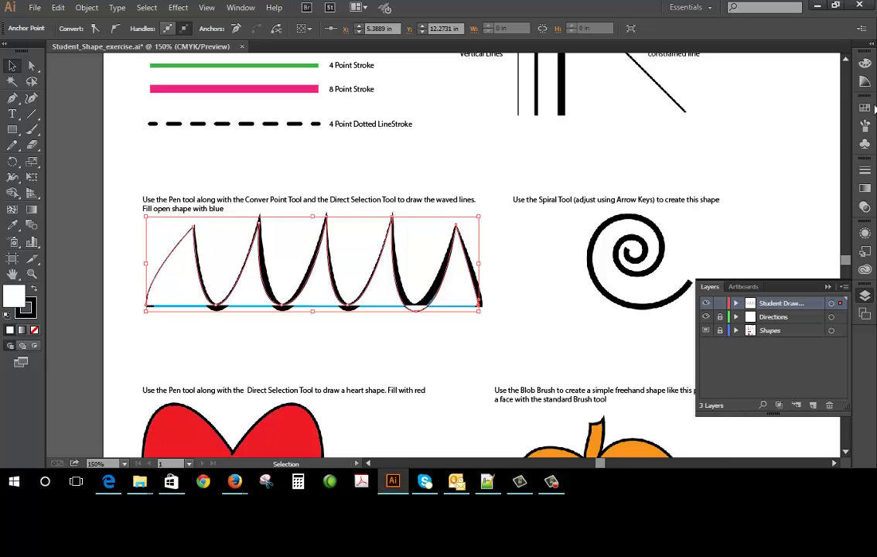
- Fill the selected wave with the CMYK Cyan swatch, then deselect it
click(865, 107)
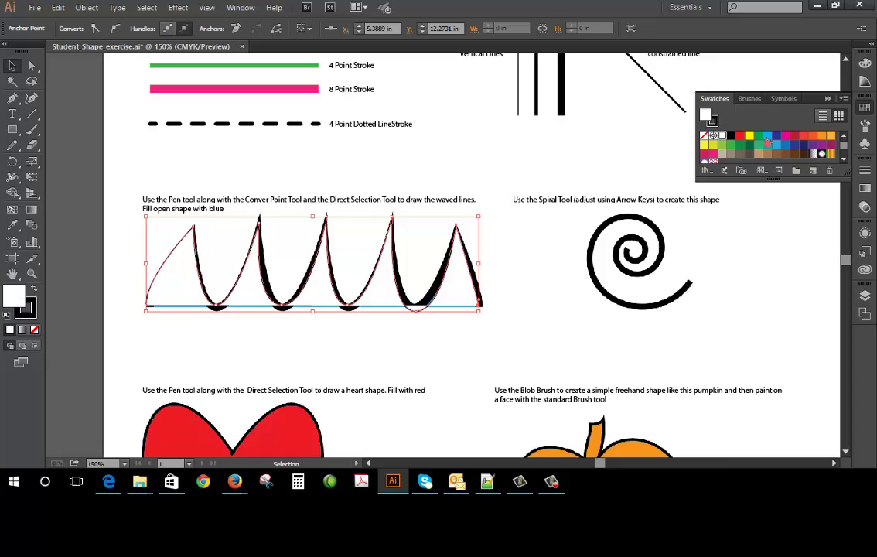
click(767, 137)
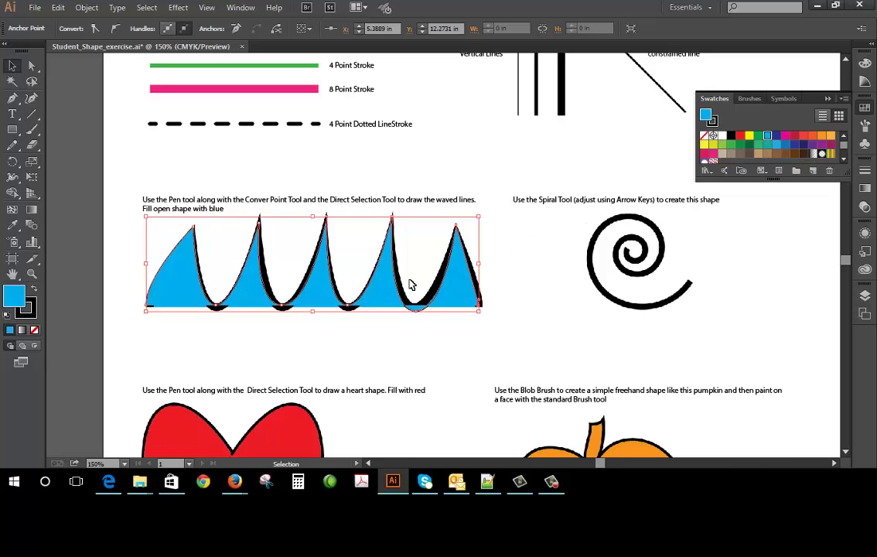
click(129, 329)
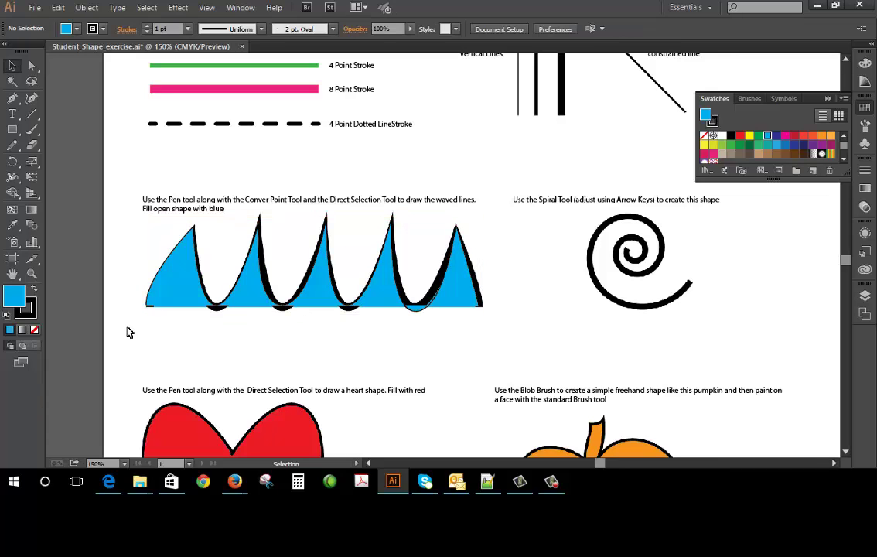
- Switch to the Direct Selection Tool and pick an anchor on the wave's left side
click(32, 72)
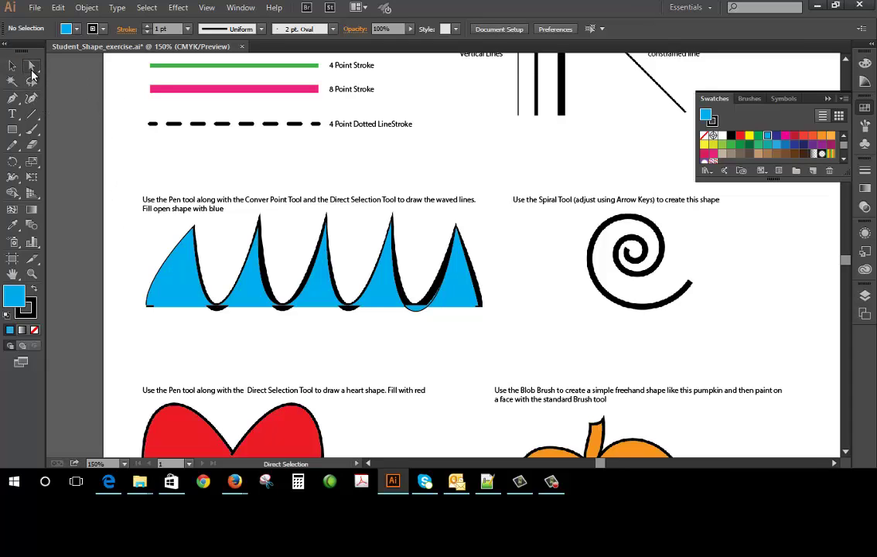
click(183, 289)
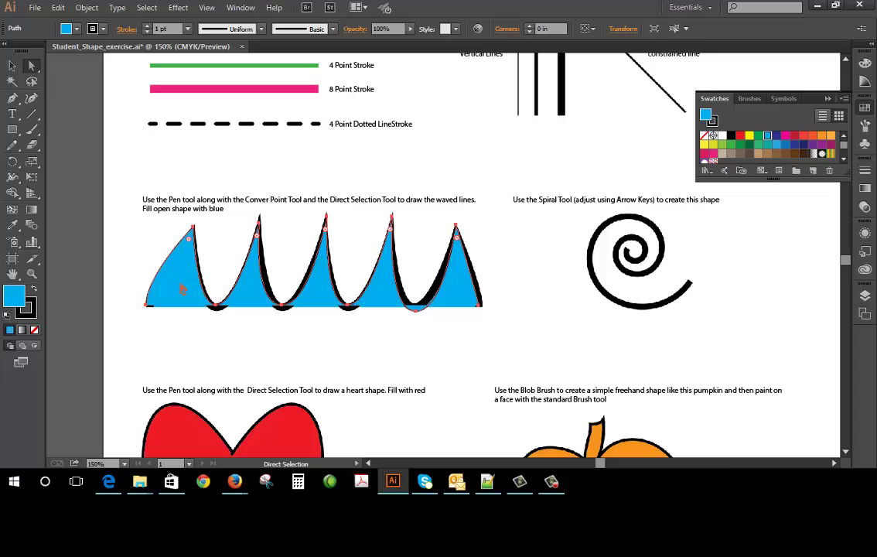
click(132, 261)
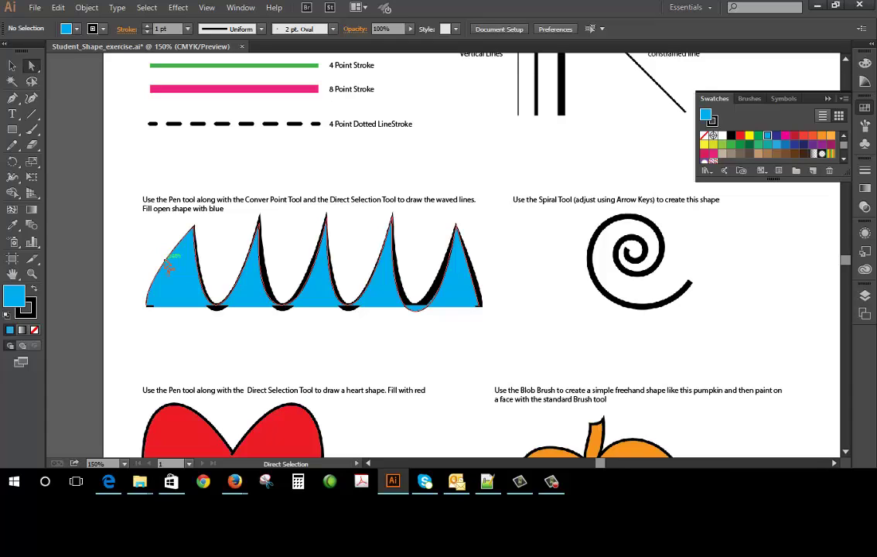
click(165, 261)
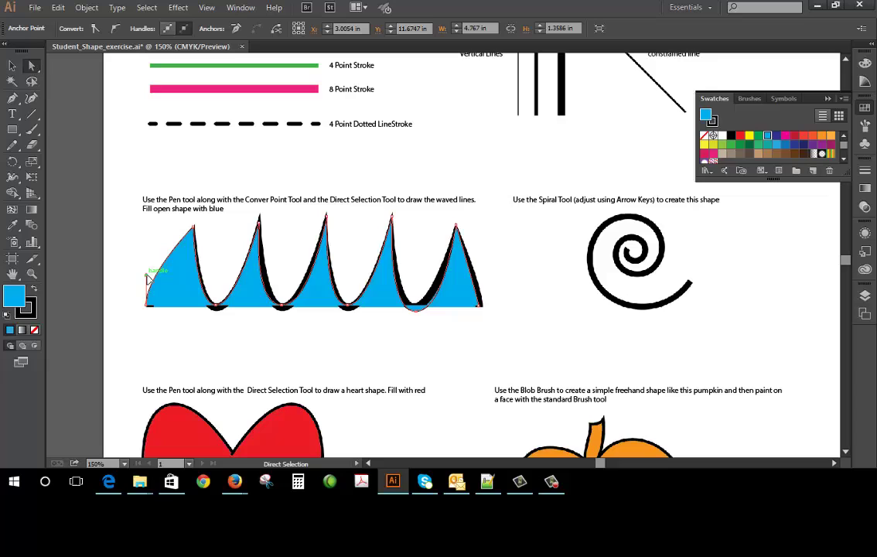
- Curve the lower-left segment and nudge the first valley anchor slightly lower
drag(148, 278, 156, 280)
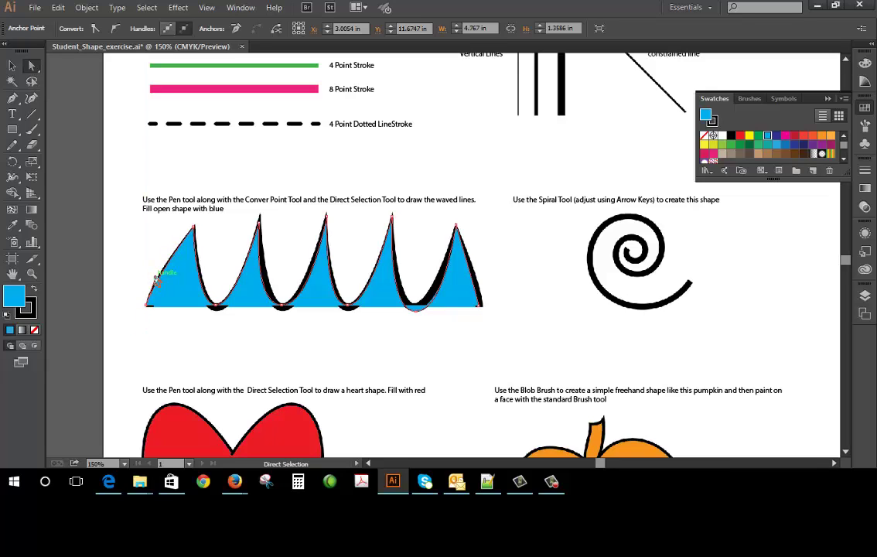
click(219, 310)
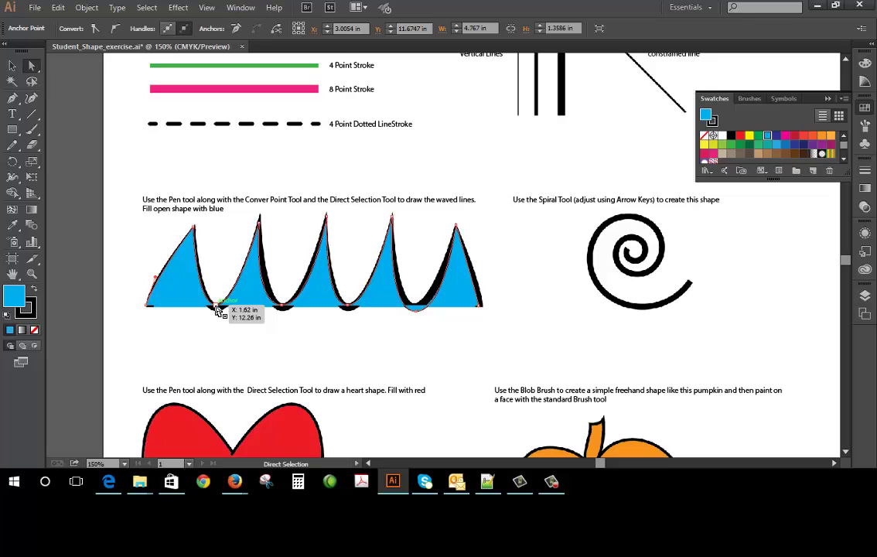
drag(219, 310, 217, 308)
drag(217, 308, 219, 315)
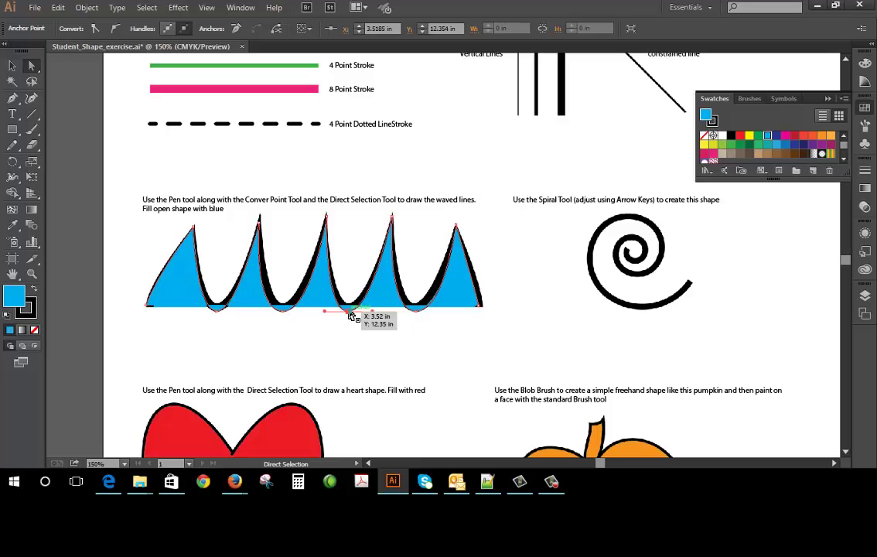
- Reposition the right, middle and first trough anchors to match the template valleys
mouse_move(351, 315)
mouse_down()
mouse_move(344, 303)
mouse_move(359, 309)
mouse_move(349, 306)
mouse_up()
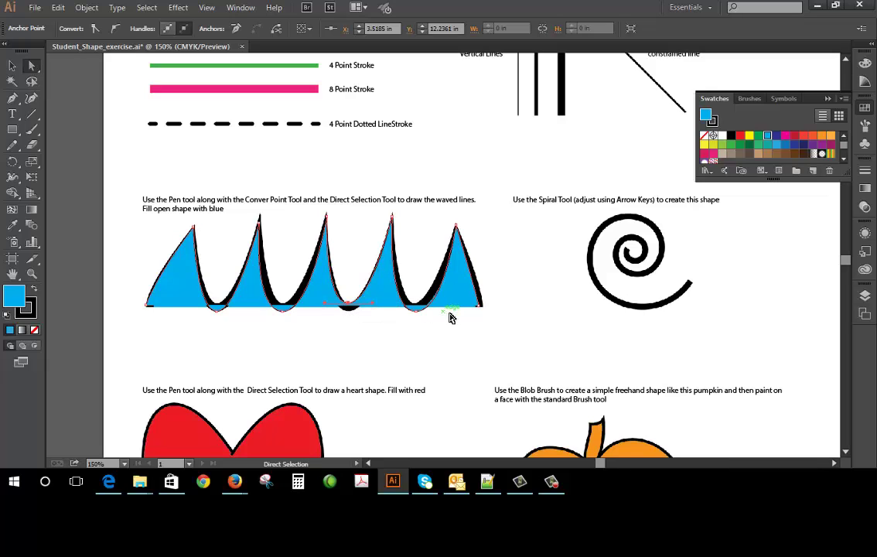
drag(422, 310, 417, 309)
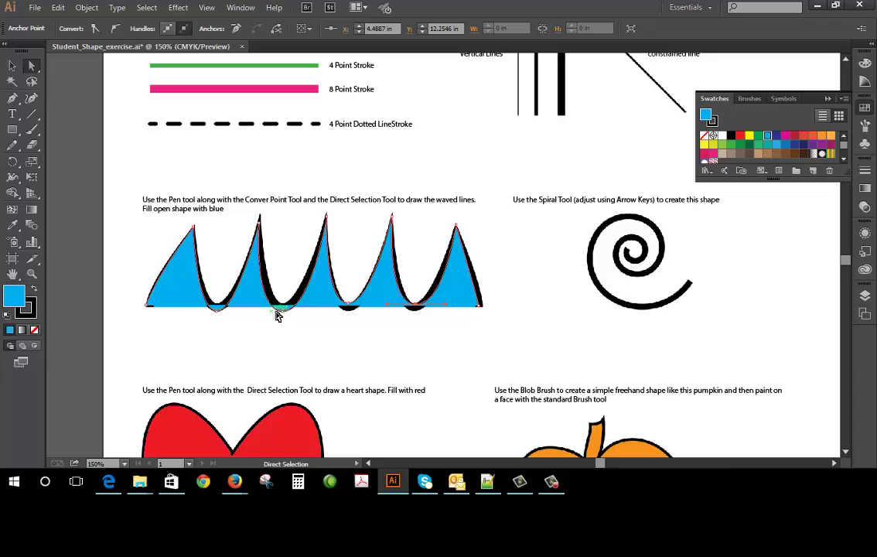
drag(283, 310, 284, 307)
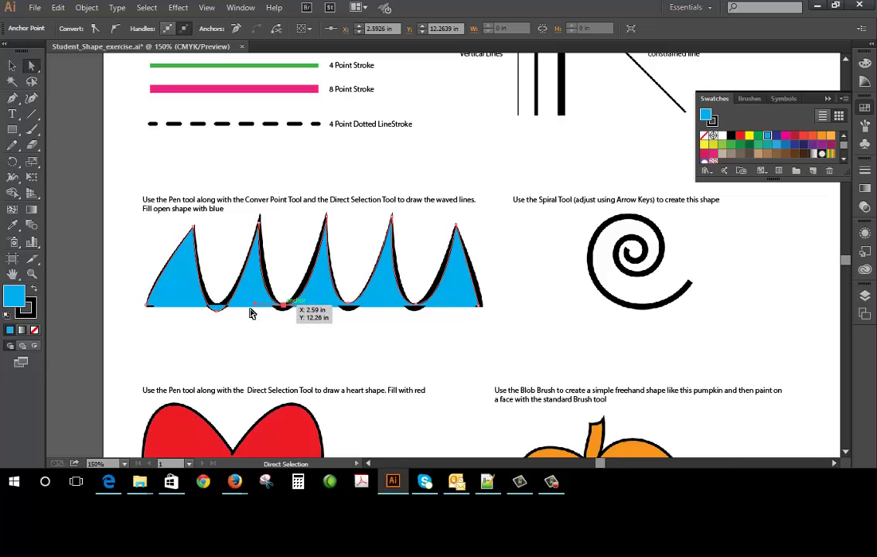
mouse_move(218, 308)
mouse_down()
mouse_move(210, 313)
mouse_move(223, 317)
mouse_move(220, 308)
mouse_up()
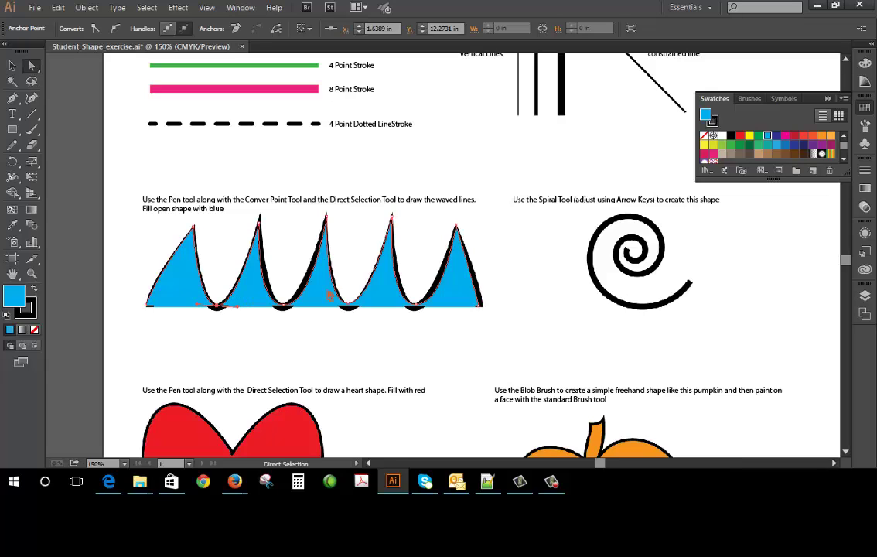
- Select the wave path and drag the last segment's handle to match the template curve
click(449, 275)
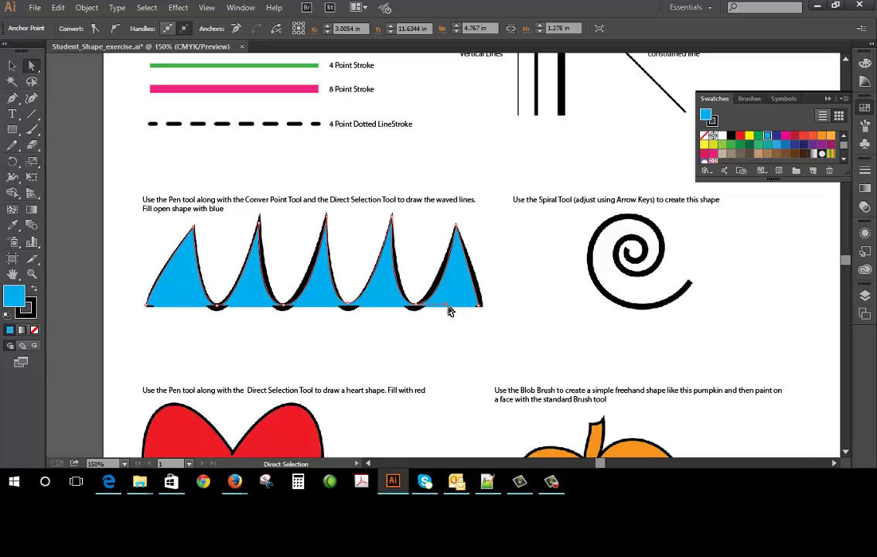
drag(446, 308, 443, 305)
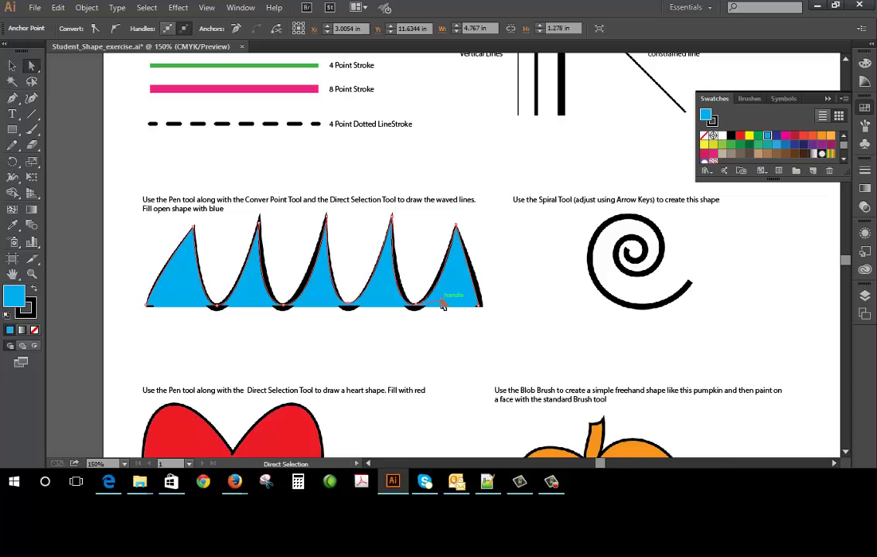